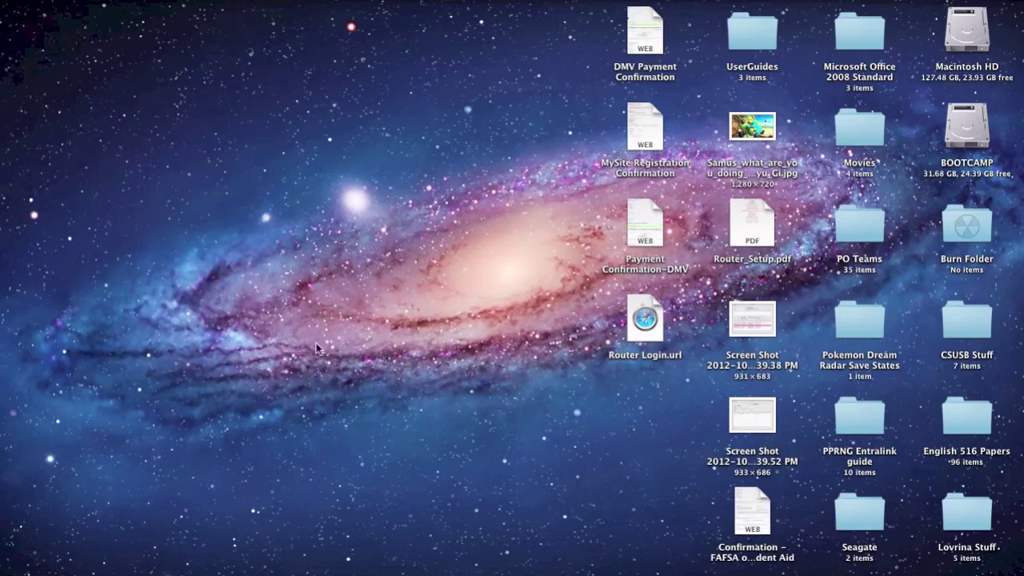
mouse_move(328, 570)
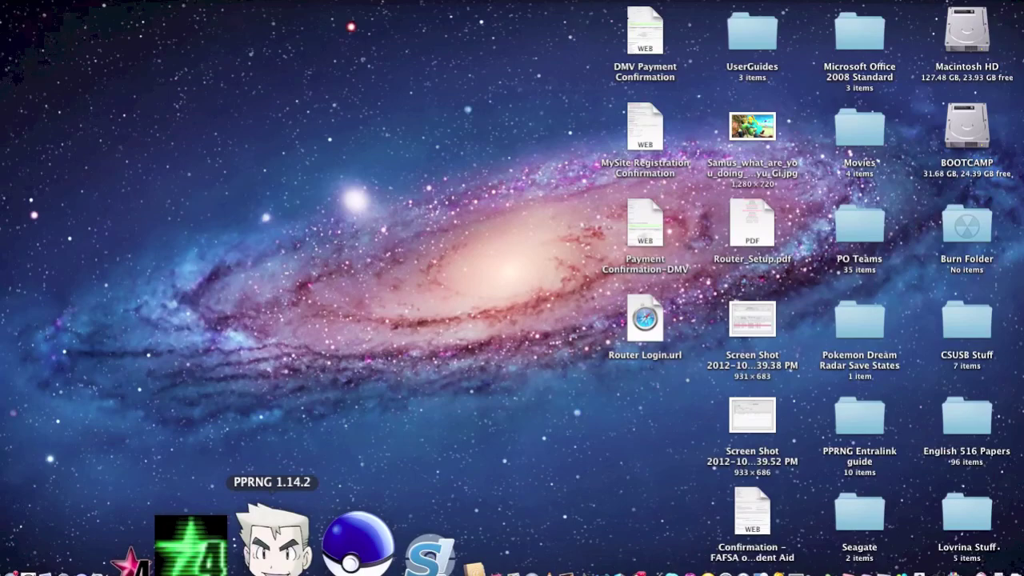
key(F3)
key(F3)
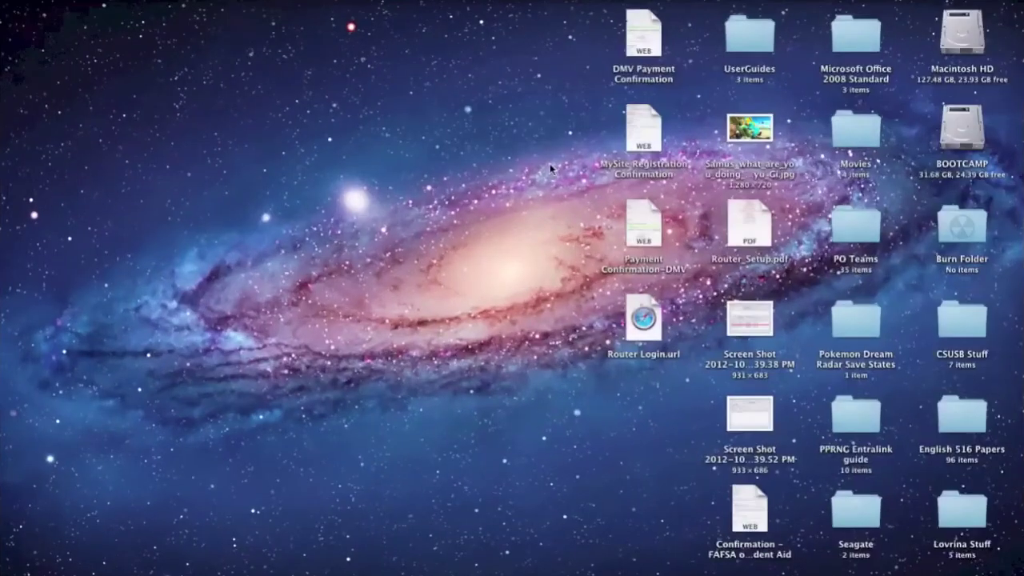
key(F12)
key(F12)
- Restore the minimized browser window showing the Smogon forum thread about PPRNG 1.14.2
mouse_move(928, 564)
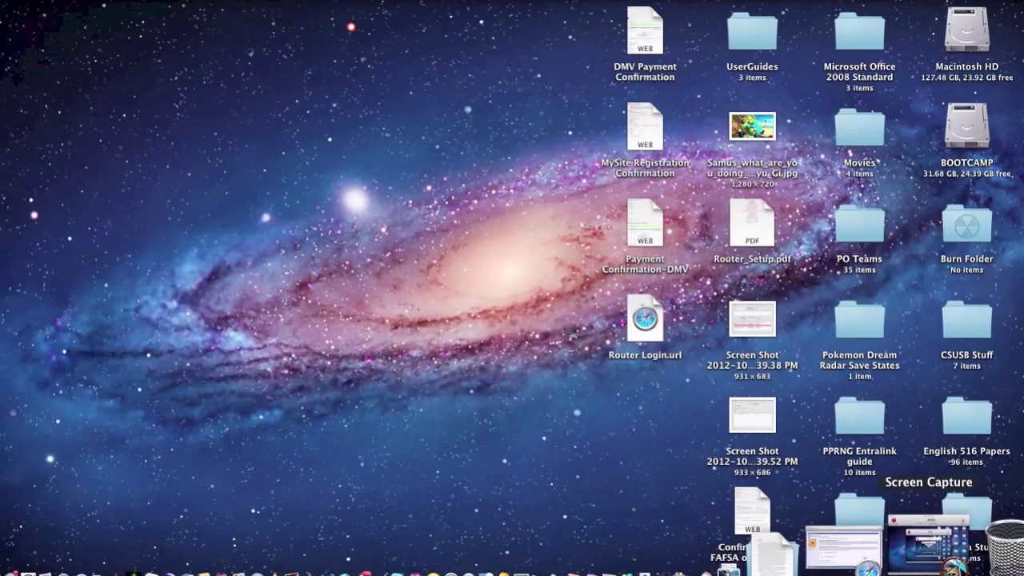
click(844, 550)
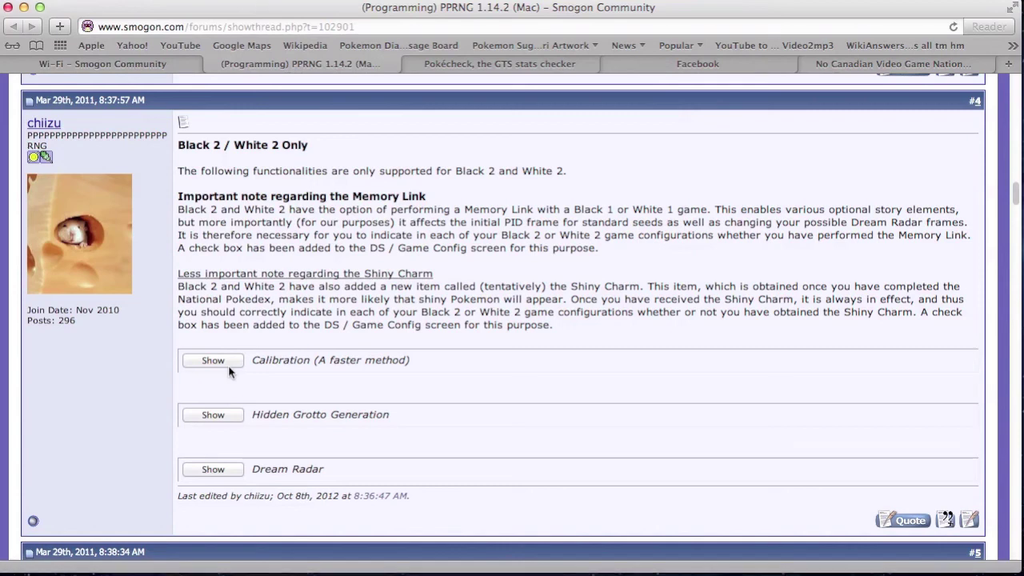
- Launch PPRNG 1.14.2, open the Dream Radar Searcher and include two and three held buttons in the search
mouse_move(284, 564)
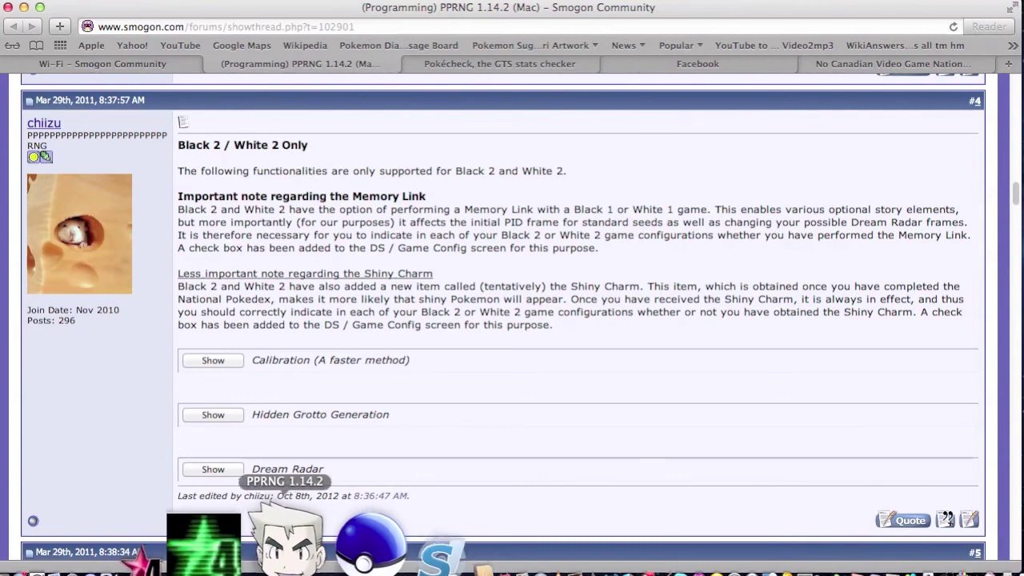
click(295, 544)
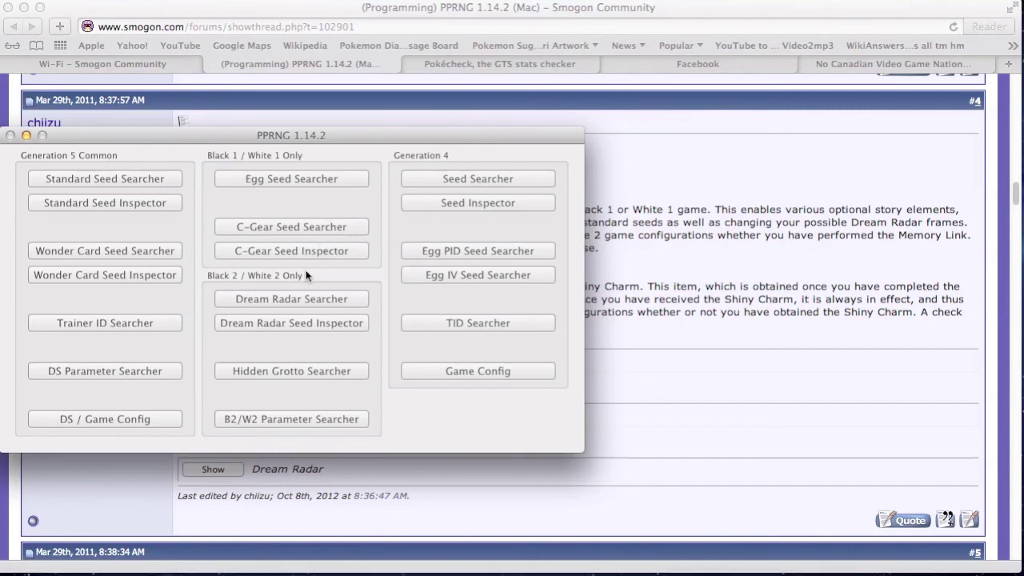
click(303, 300)
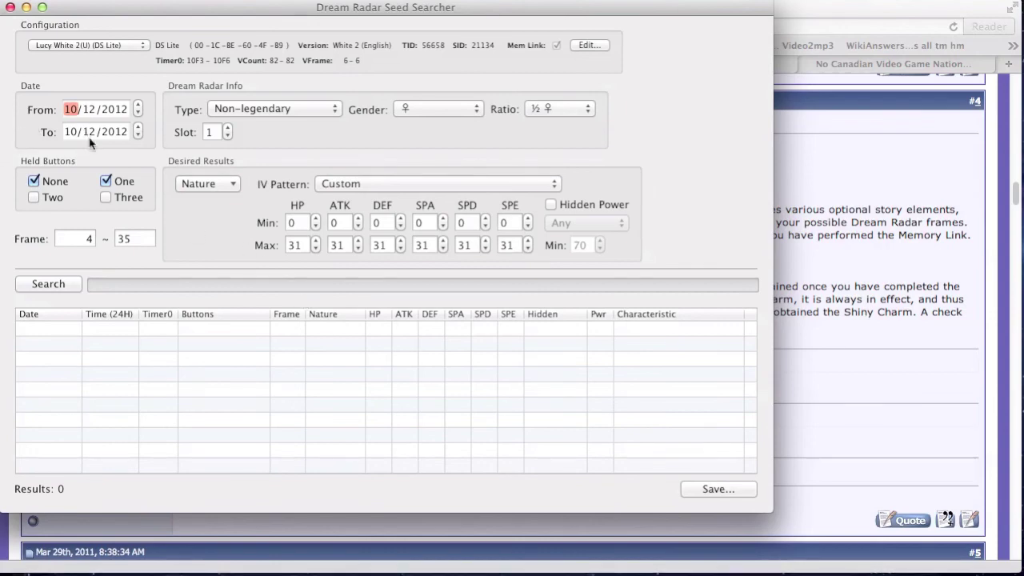
click(52, 197)
click(130, 199)
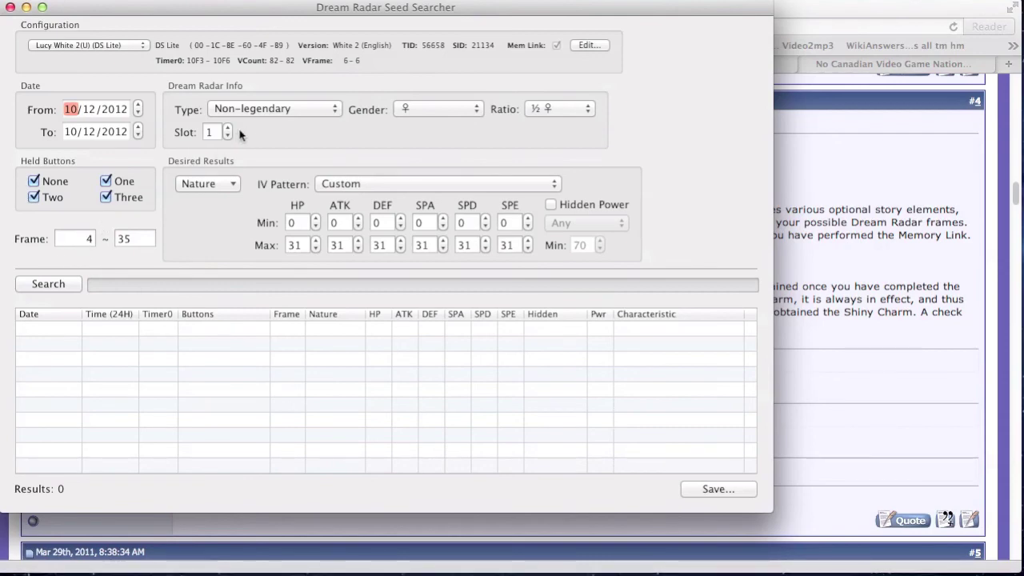
click(299, 114)
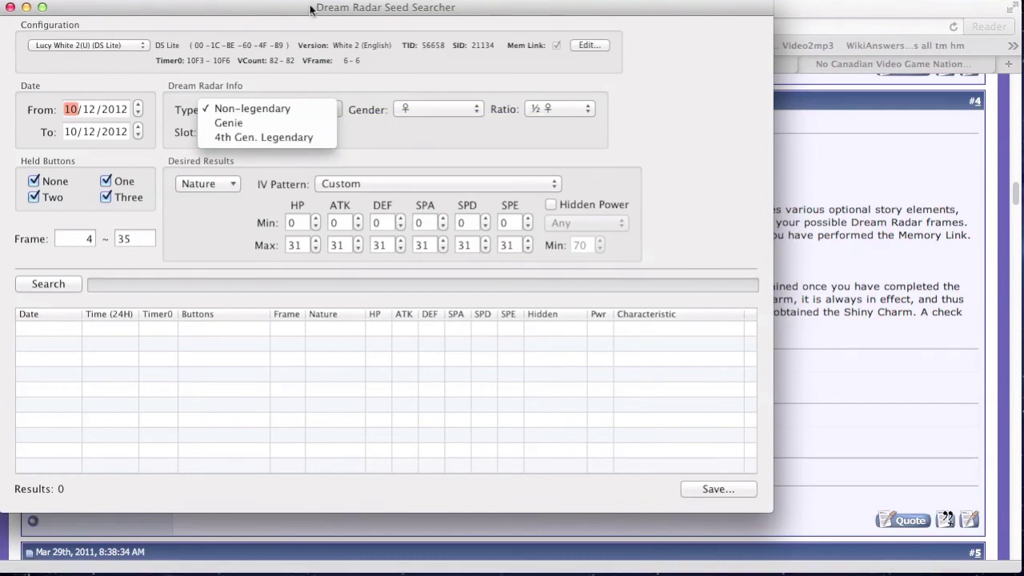
click(323, 86)
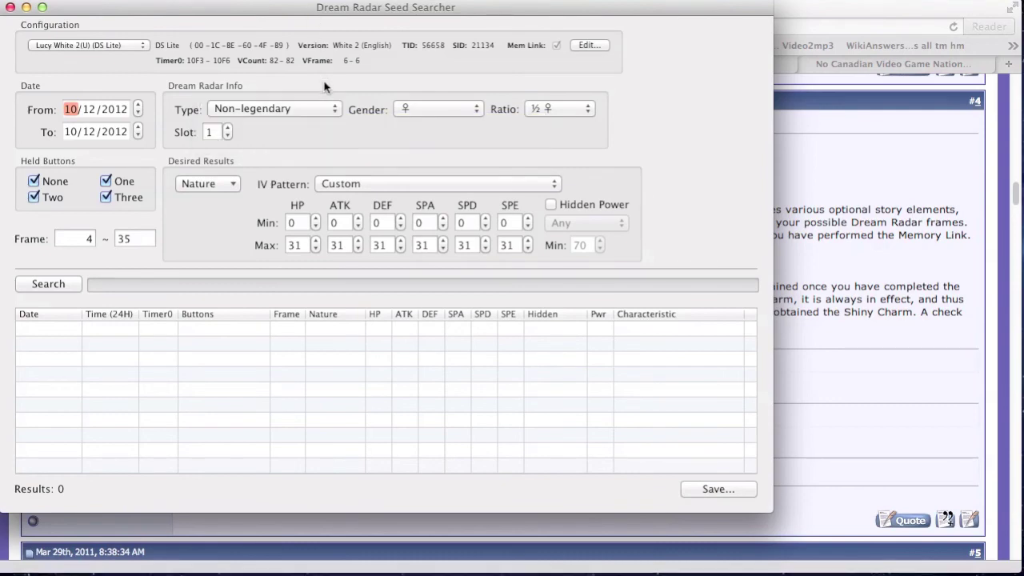
click(408, 109)
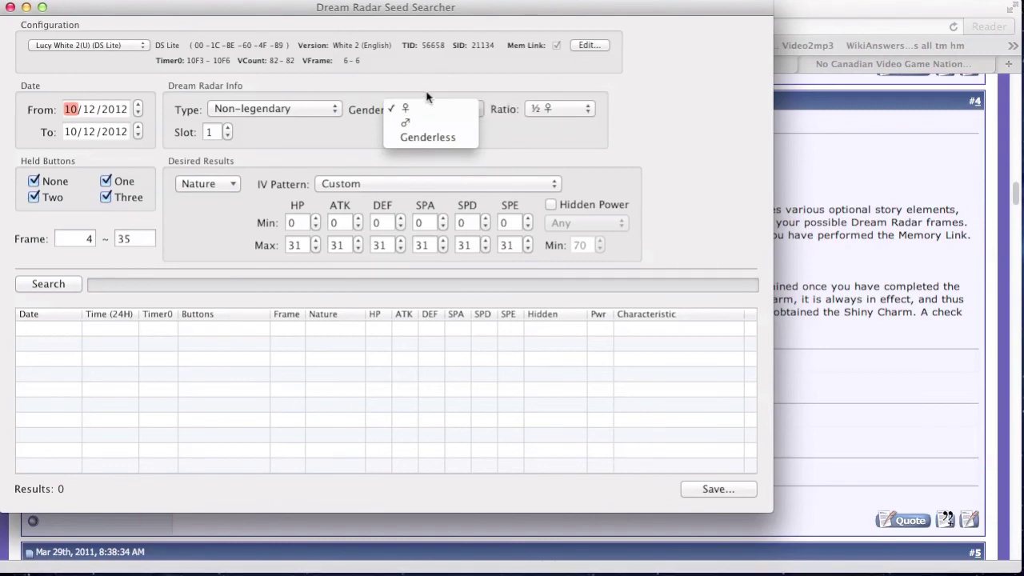
click(425, 103)
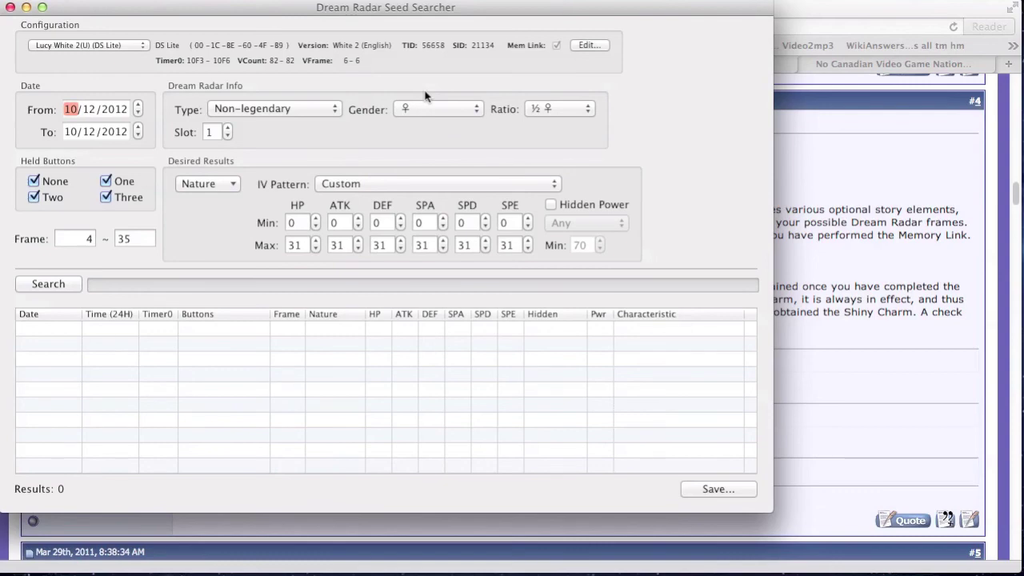
click(586, 110)
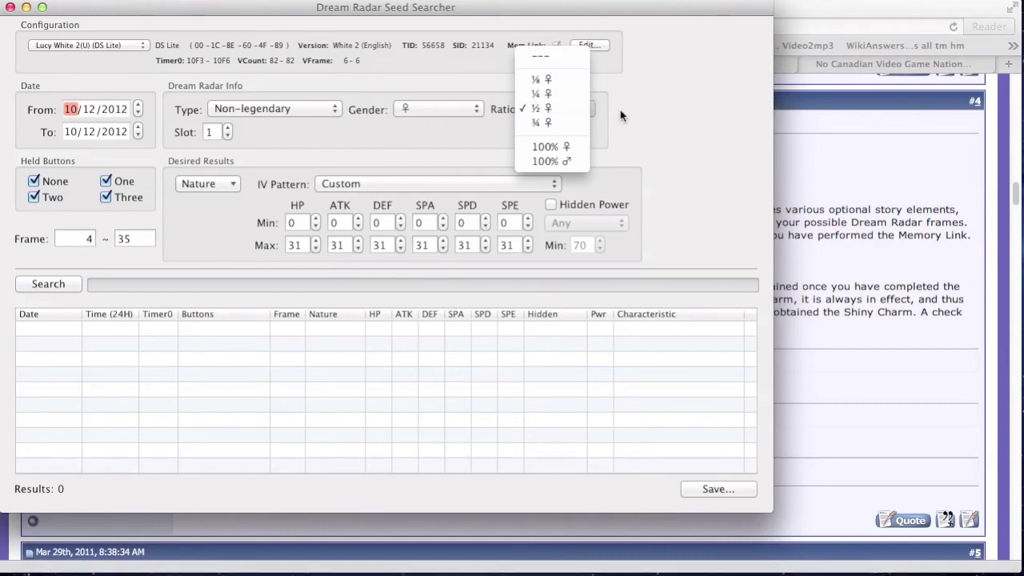
click(620, 109)
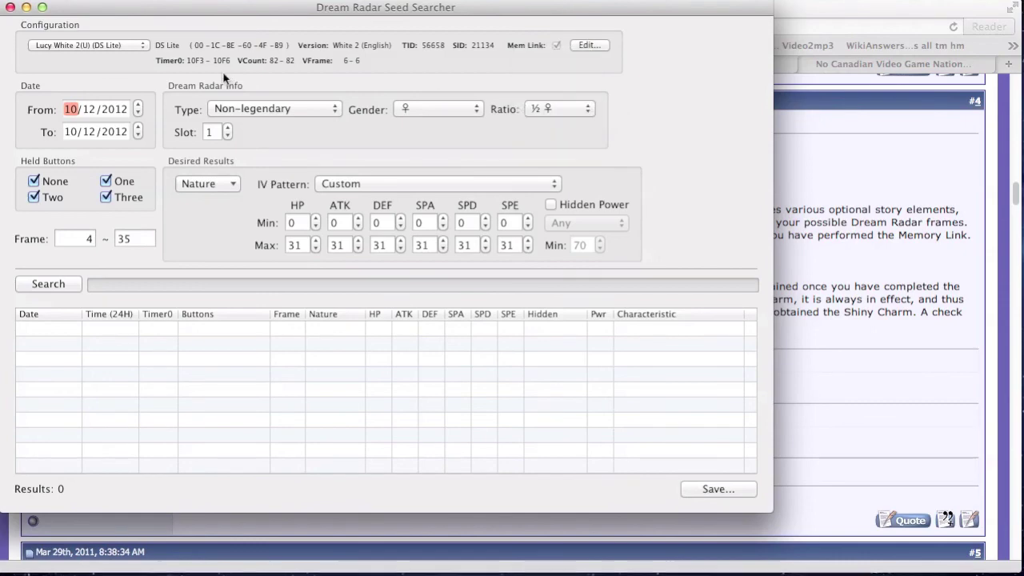
- Clear all natures from the desired results and select only Adamant
click(230, 185)
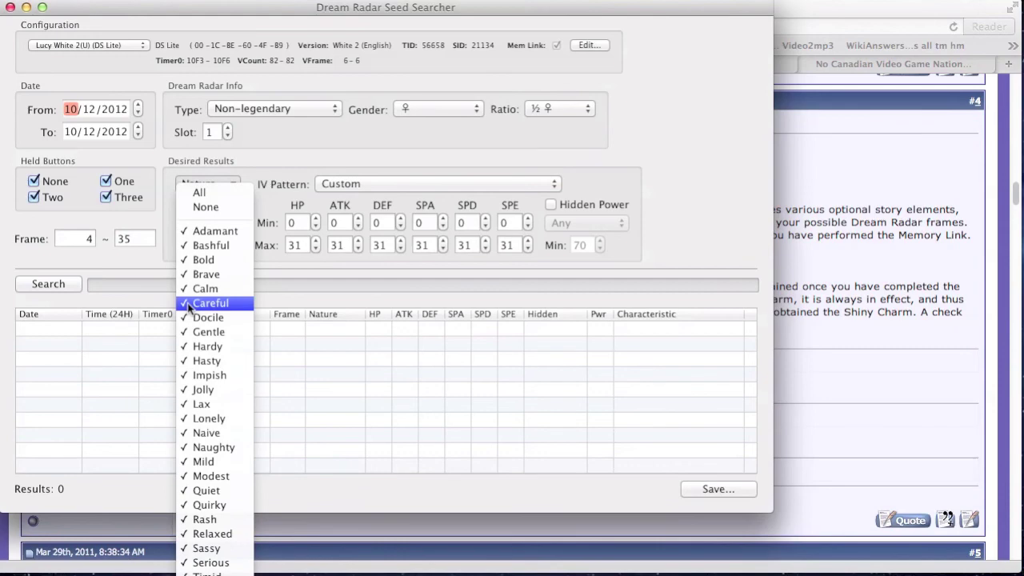
click(201, 213)
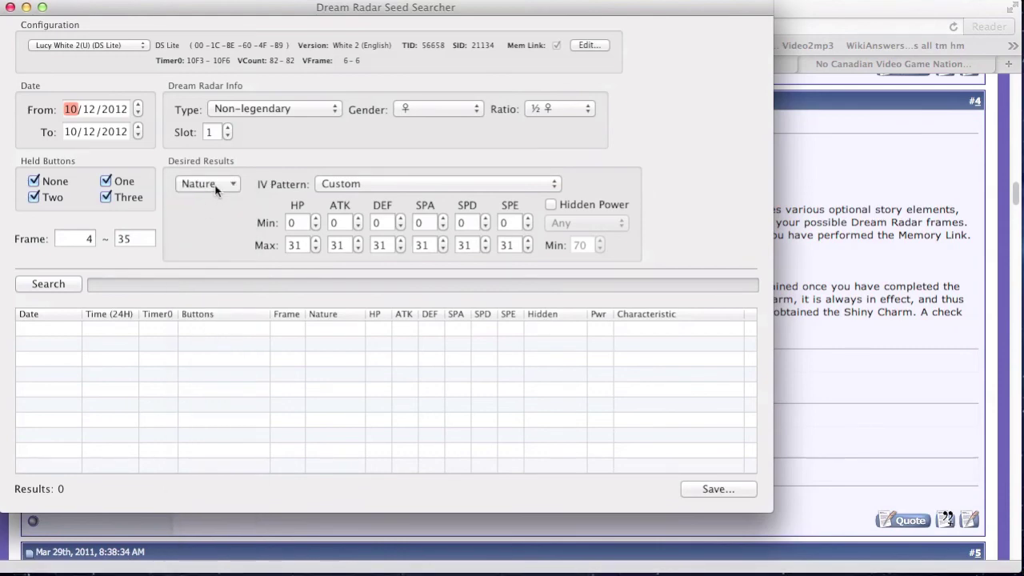
click(214, 187)
click(211, 240)
- Set the IV pattern to Physical Flawless and run the seed search
click(399, 180)
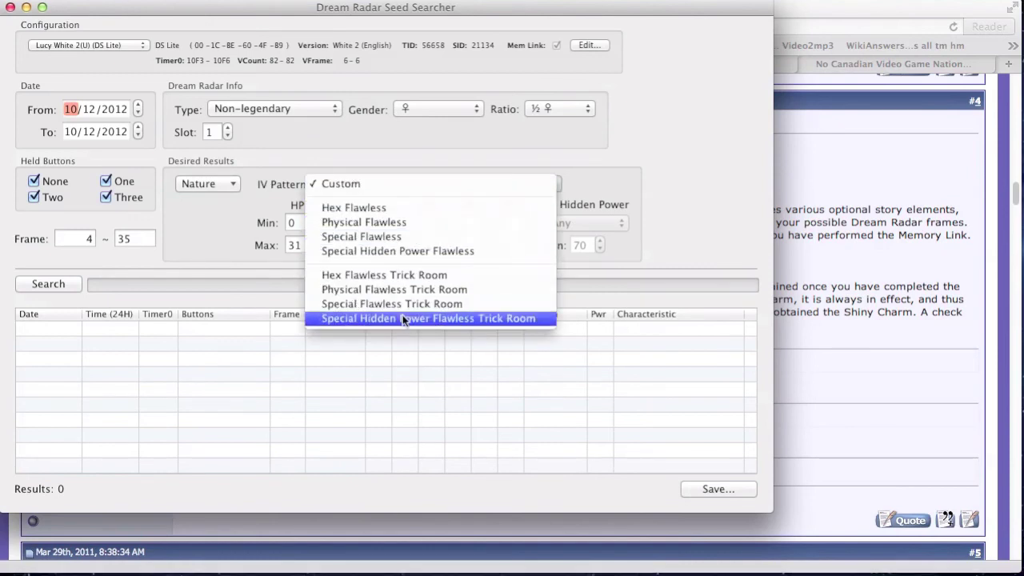
click(419, 224)
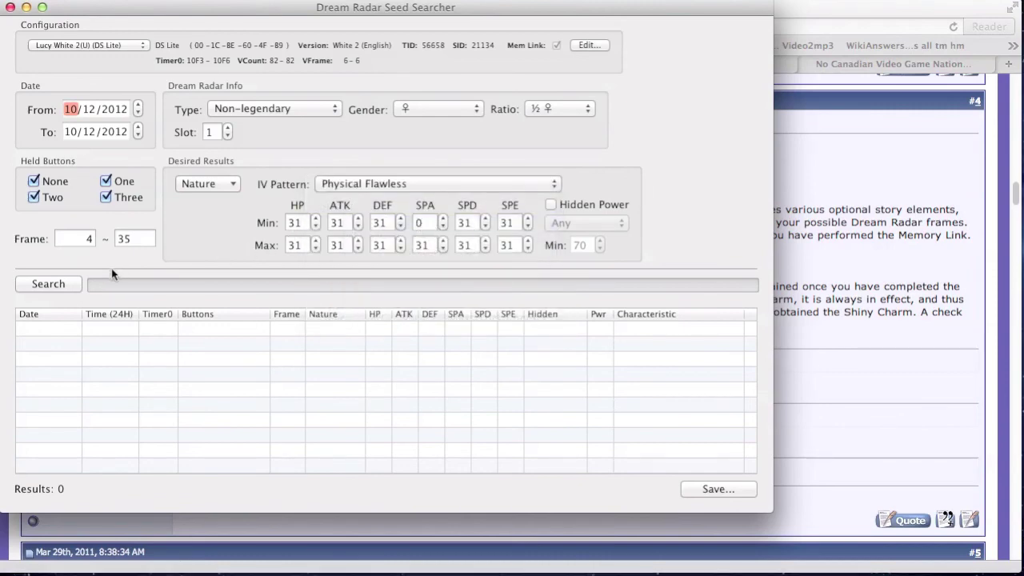
click(68, 282)
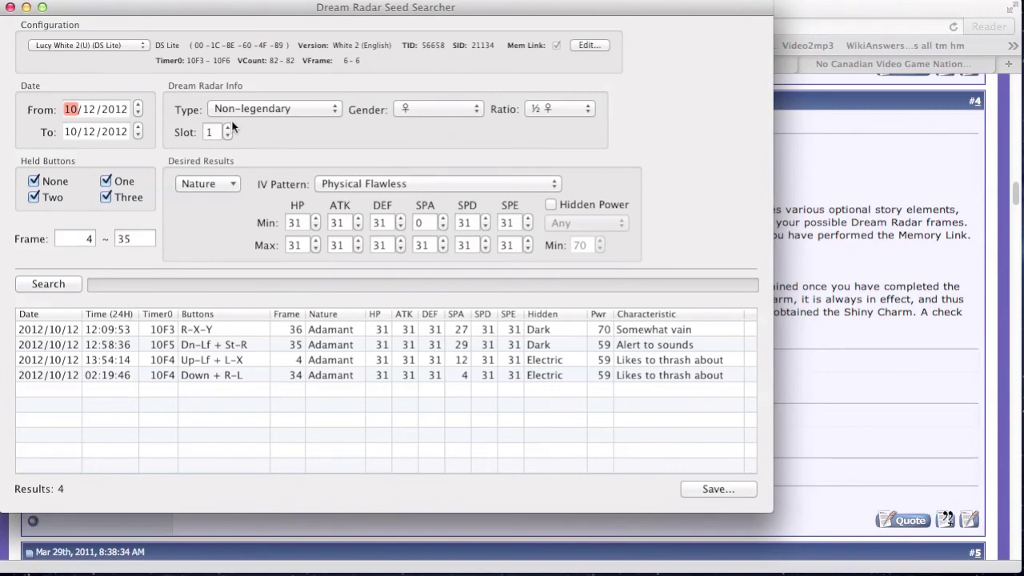
- Set the Dream Radar slot to 4 and run the seed search again
click(228, 127)
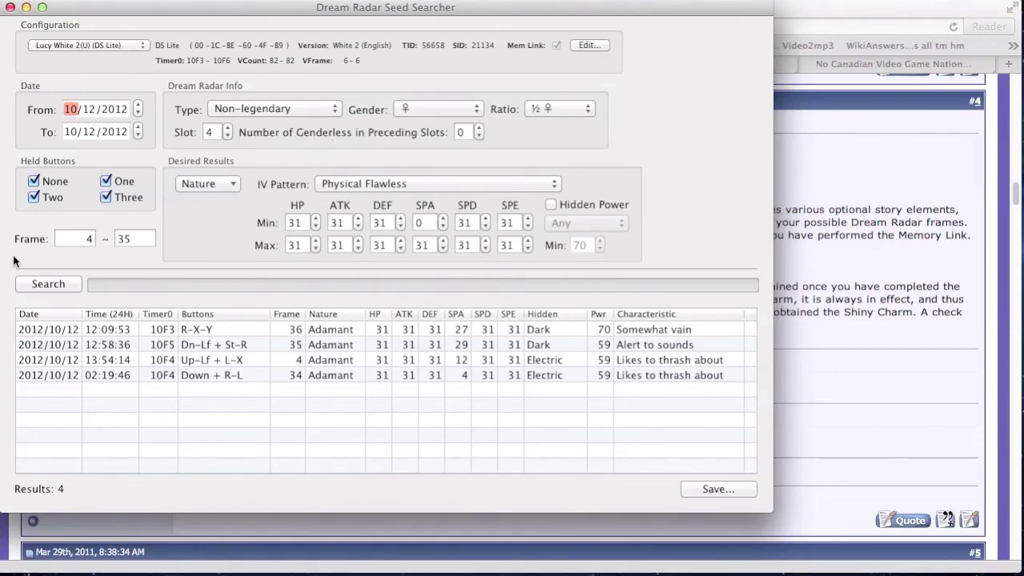
click(30, 284)
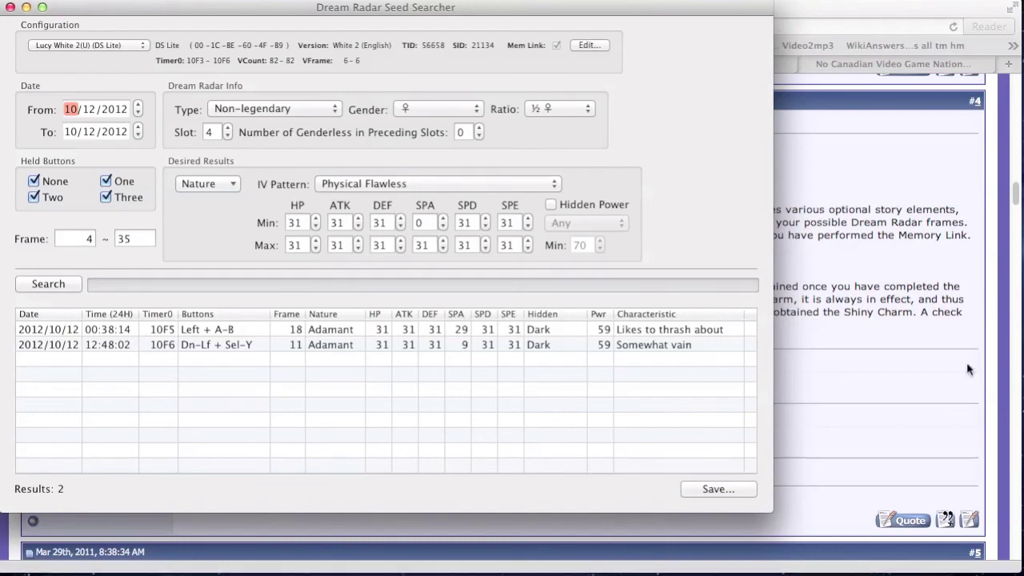
- Open the 00:38:14 Adamant result with held buttons Left + A-B in the Dream Radar Seed Inspector
click(555, 335)
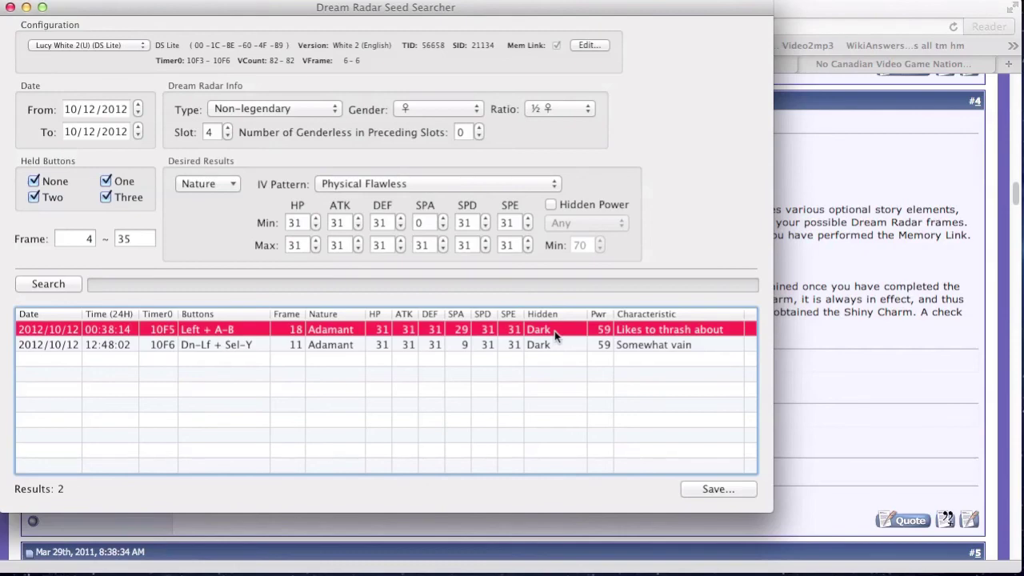
double_click(555, 330)
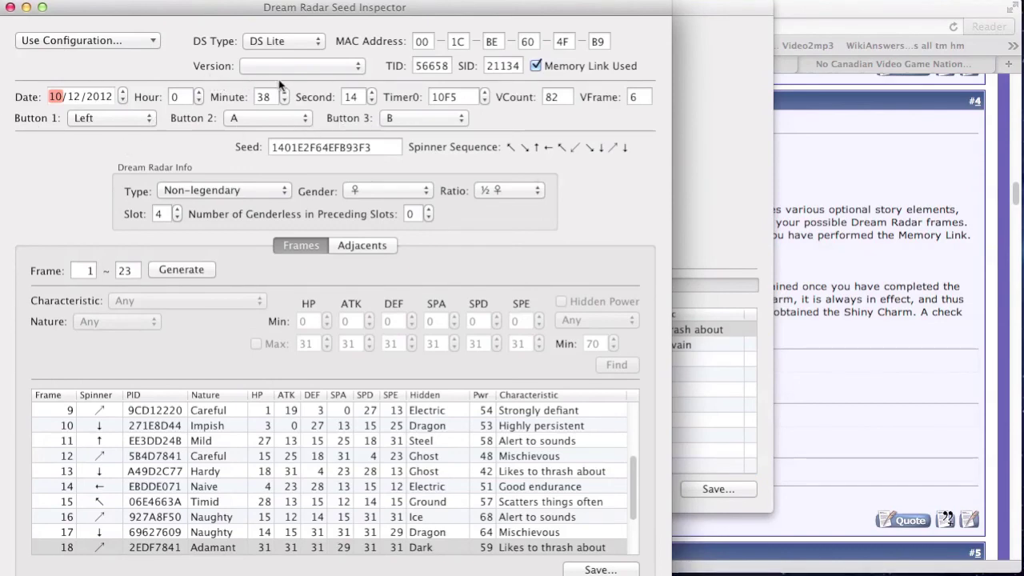
click(352, 66)
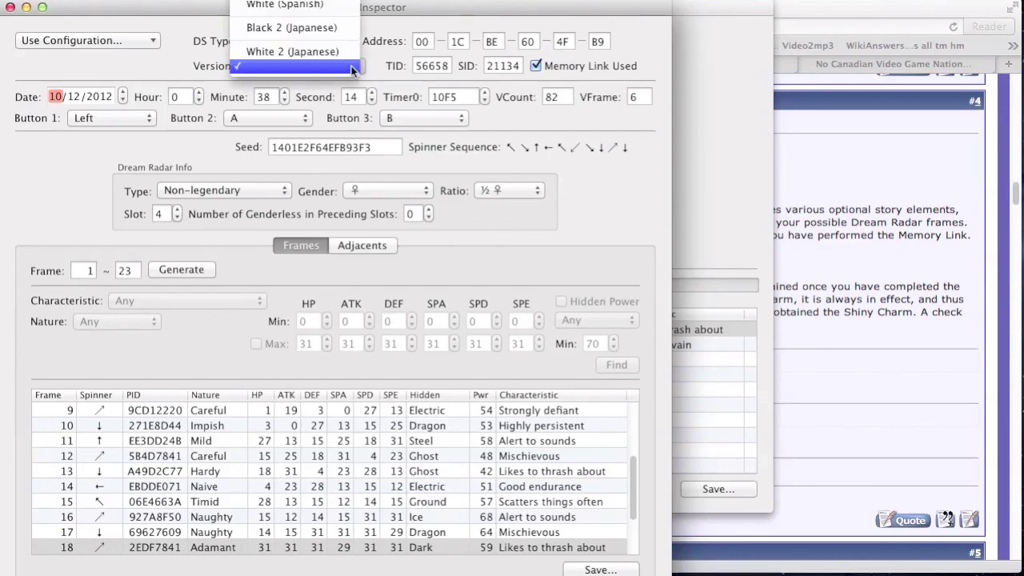
click(45, 73)
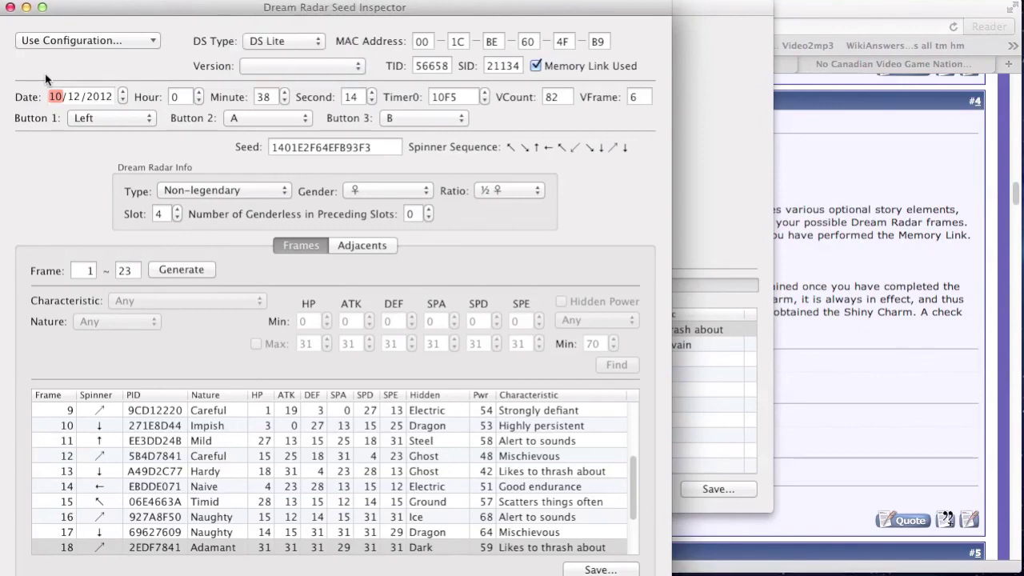
click(91, 40)
click(91, 40)
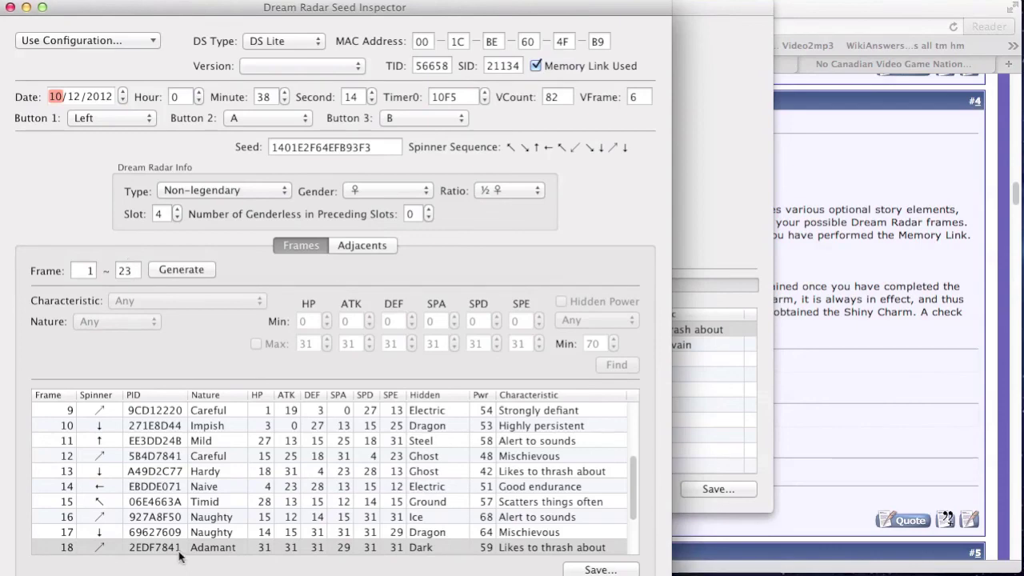
- Generate the inspected seed's adjacents for a range of 1 second and 3 Timer0 values either way
scroll(249, 520, down, 1)
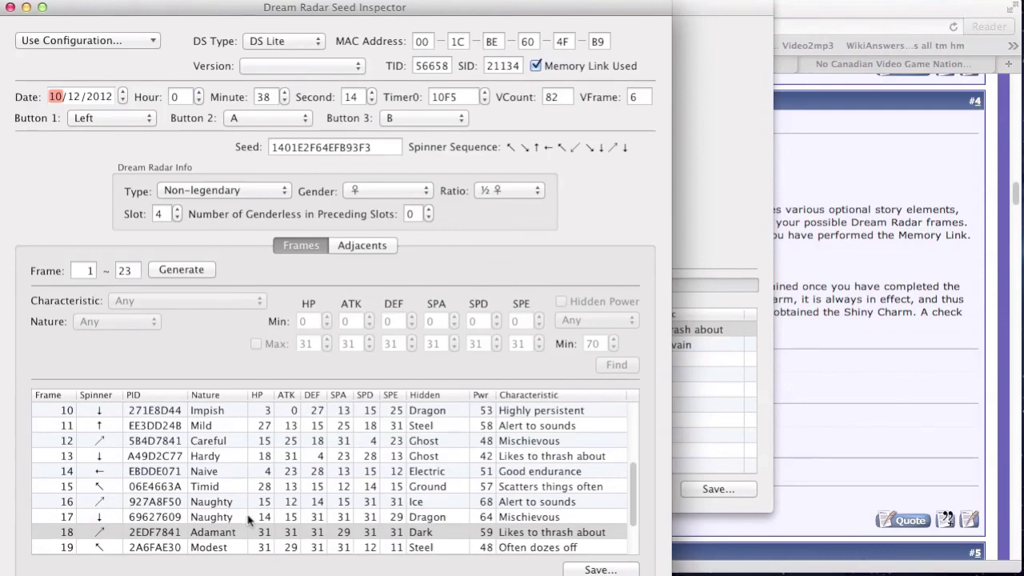
click(389, 246)
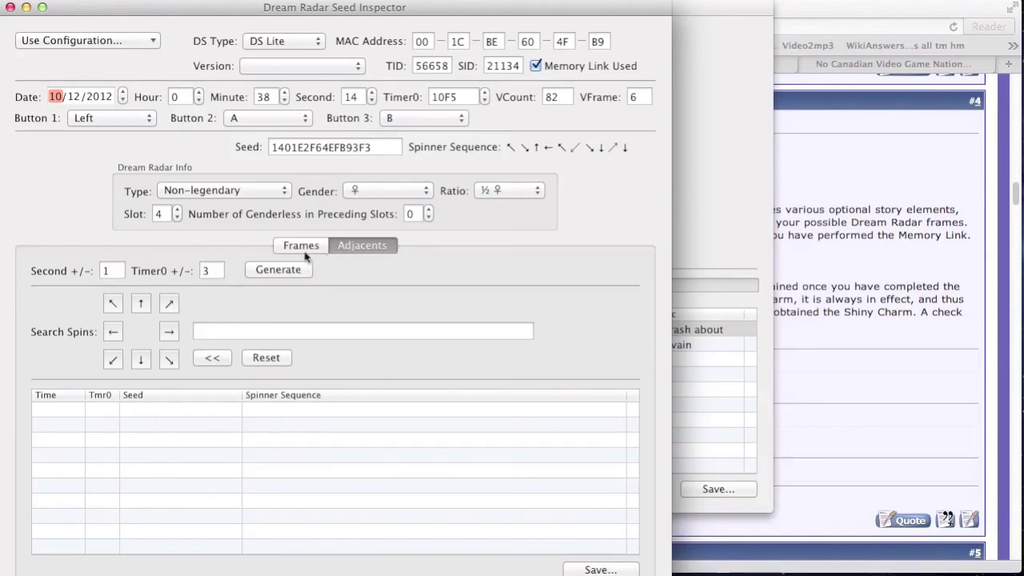
click(279, 270)
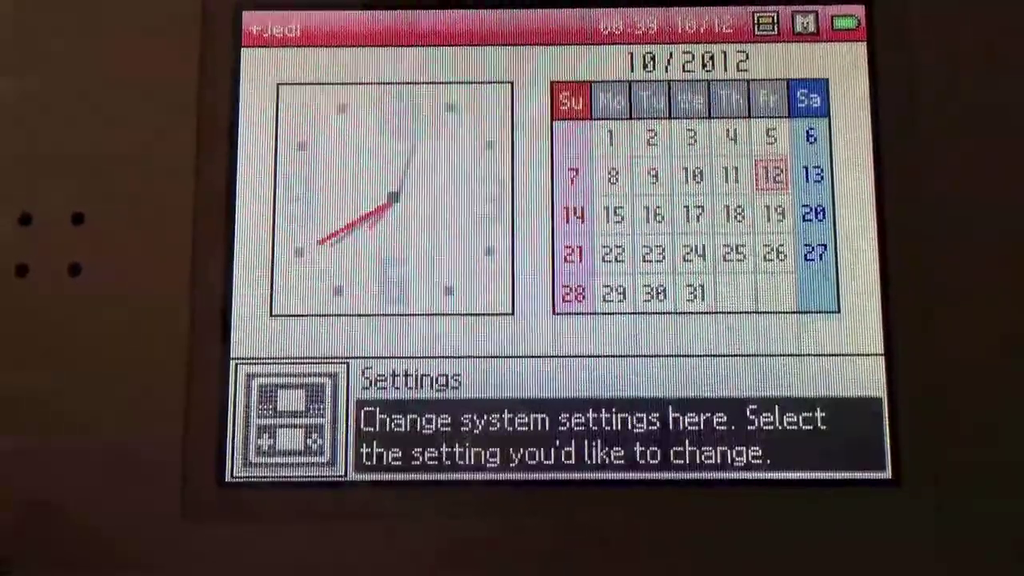
key(Return)
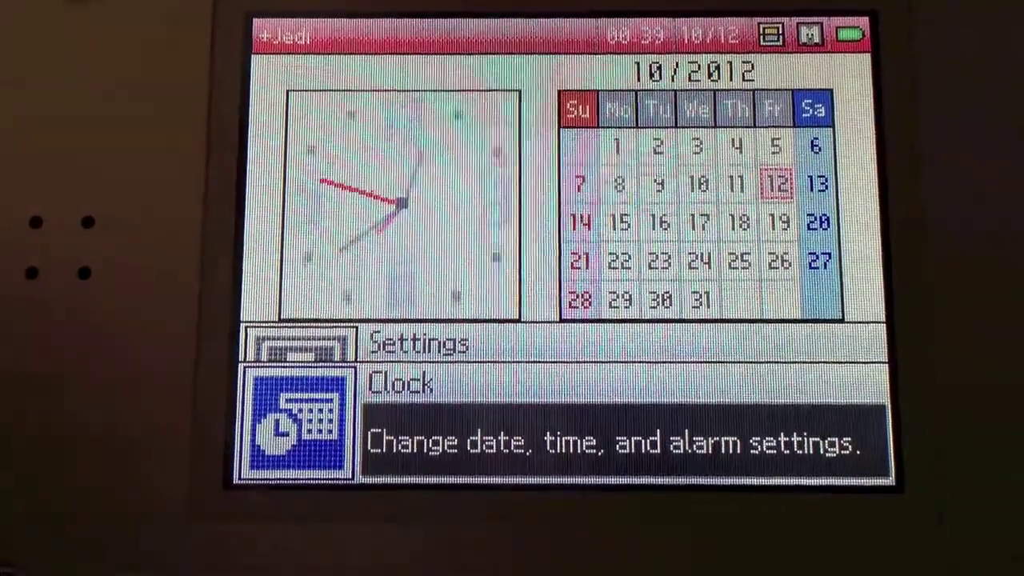
key(Return)
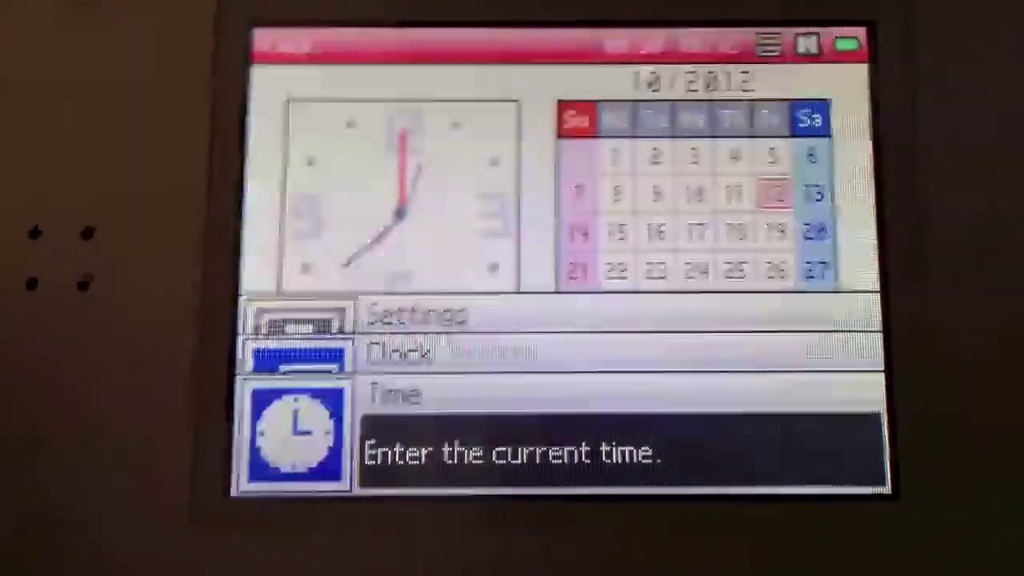
key(Return)
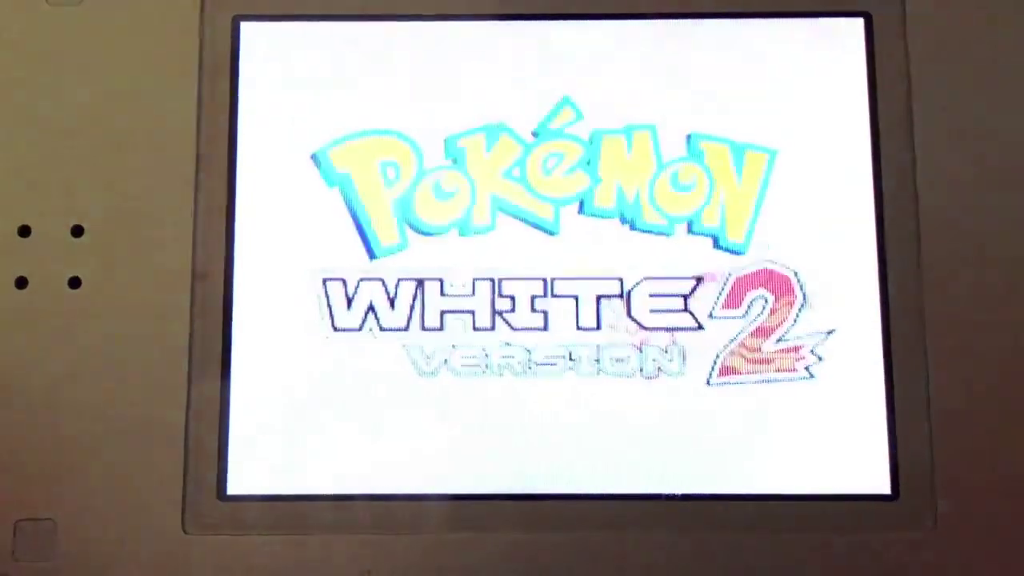
key(Return)
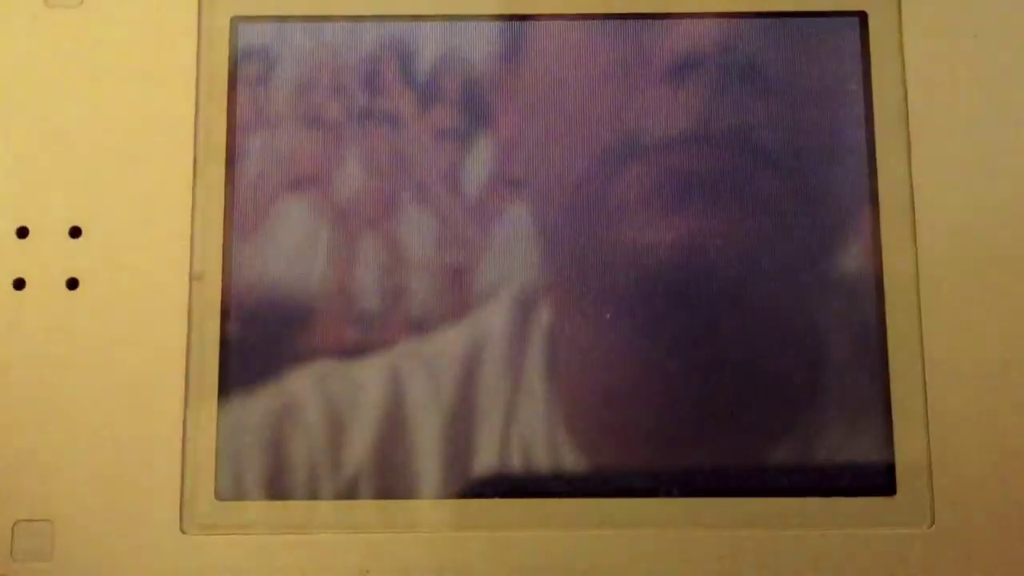